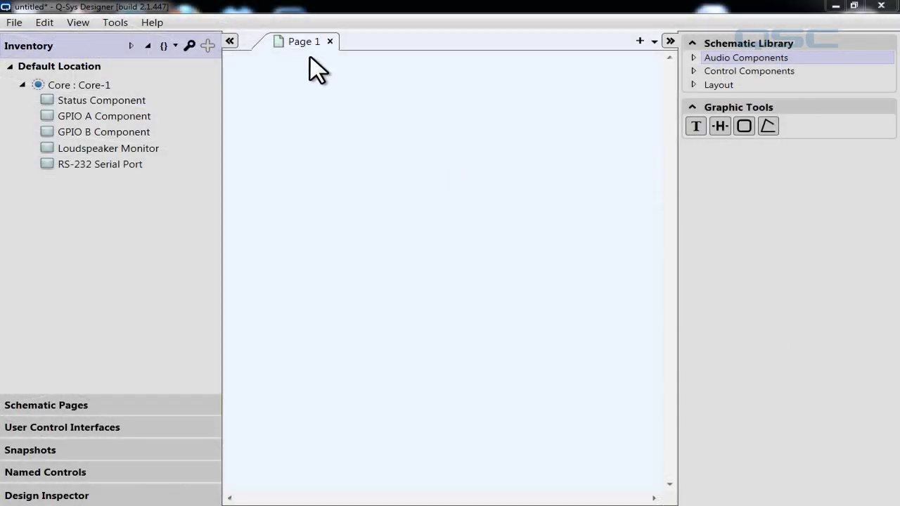
- Hide the Inventory panel and drag a Matrix Mixer from Audio Components > Mixers onto Page 1
{"action": "left_click", "coordinate": [230, 42]}
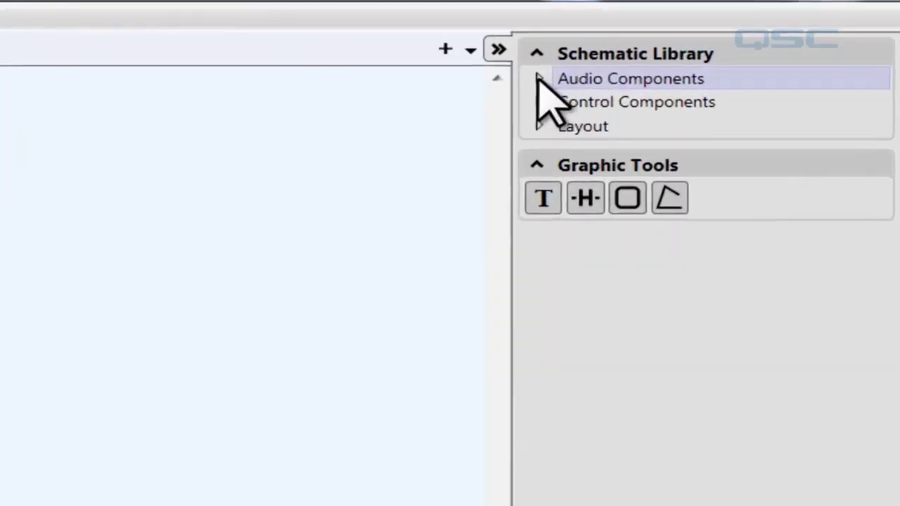
{"action": "left_click", "coordinate": [437, 91]}
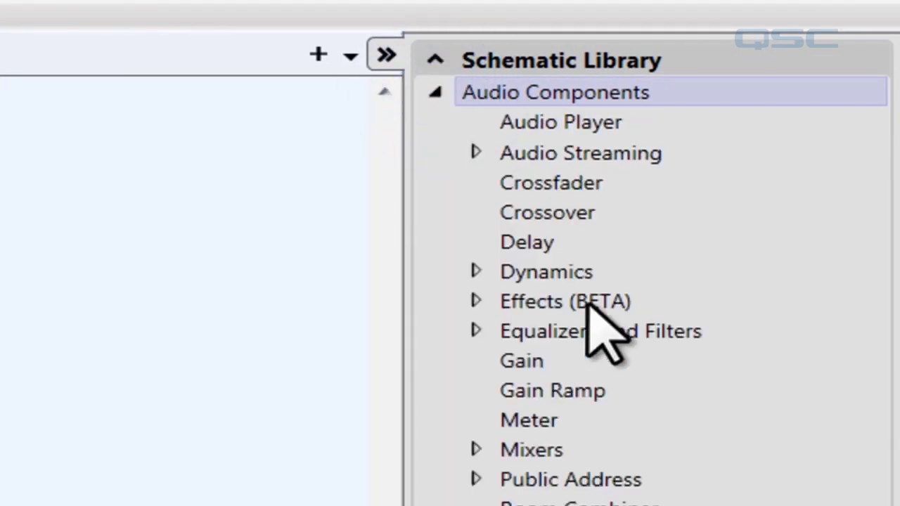
{"action": "left_click", "coordinate": [474, 446]}
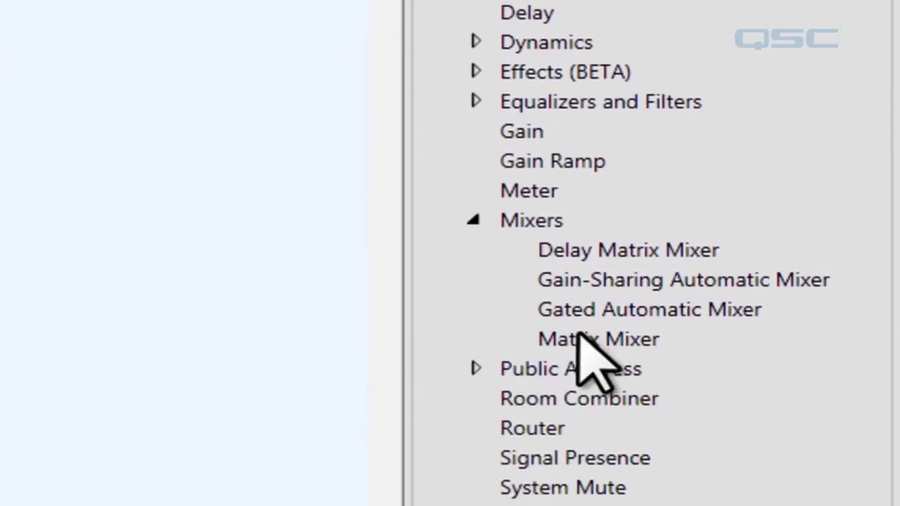
{"action": "left_click", "coordinate": [580, 260]}
{"action": "left_click_drag", "start_coordinate": [4, 102], "coordinate": [39, 98]}
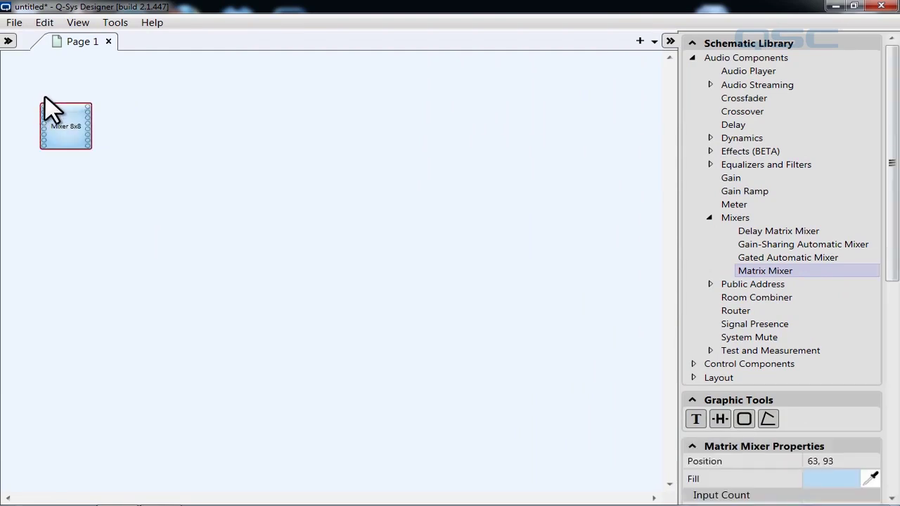
- Open the Mixer 8x8 control panel and drag a first copy of input fader 1 beside it
{"action": "double_click", "coordinate": [73, 140]}
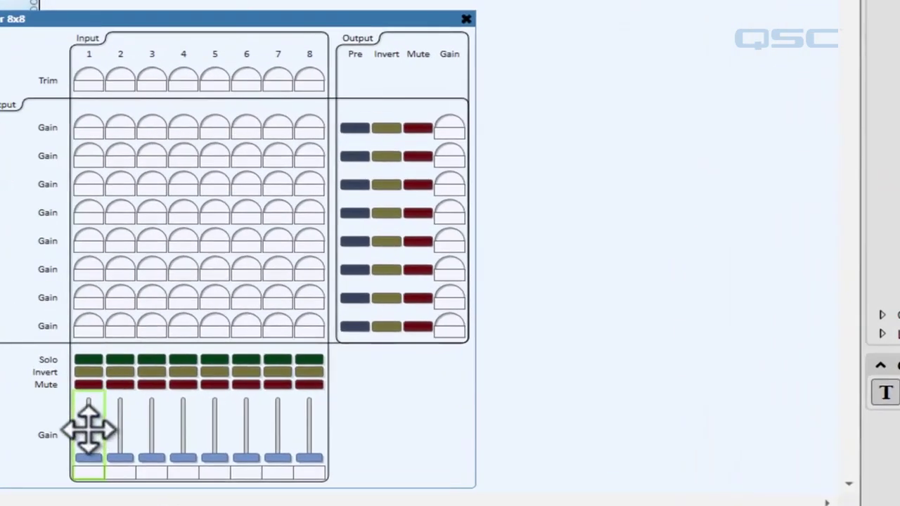
{"action": "left_click_drag", "start_coordinate": [125, 442], "coordinate": [423, 258]}
{"action": "left_click_drag", "start_coordinate": [555, 105], "coordinate": [587, 101]}
- Drag further copies of input fader 1 into a row to the right
{"action": "left_click", "coordinate": [67, 405]}
{"action": "left_click_drag", "start_coordinate": [223, 391], "coordinate": [654, 74]}
{"action": "left_click_drag", "start_coordinate": [116, 407], "coordinate": [723, 82]}
{"action": "left_click_drag", "start_coordinate": [114, 415], "coordinate": [781, 91]}
{"action": "left_click_drag", "start_coordinate": [111, 399], "coordinate": [870, 79]}
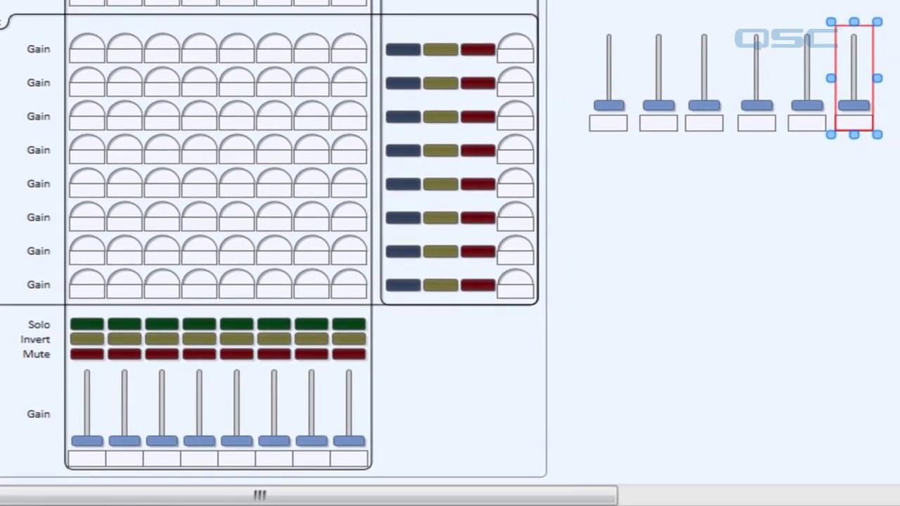
- Set the Fill colour of the first copied fader to dark blue and the second to green
{"action": "left_click", "coordinate": [605, 69]}
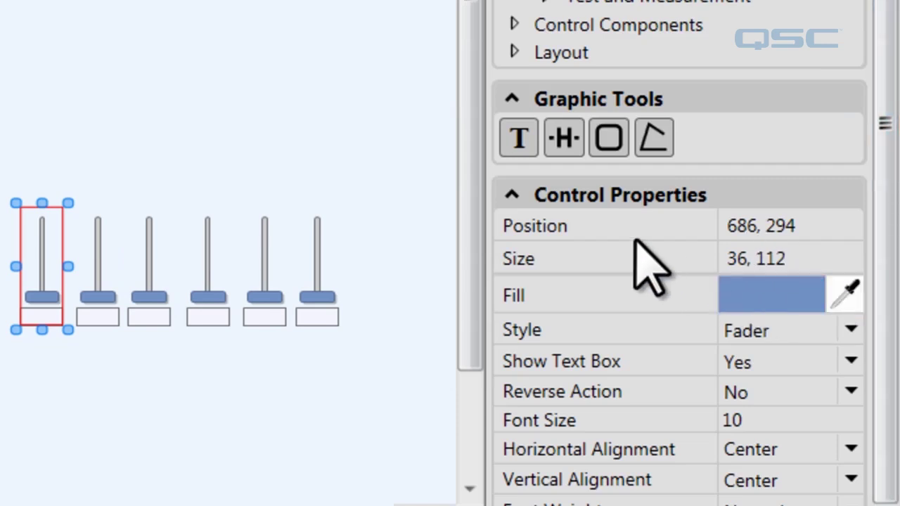
{"action": "left_click", "coordinate": [777, 292]}
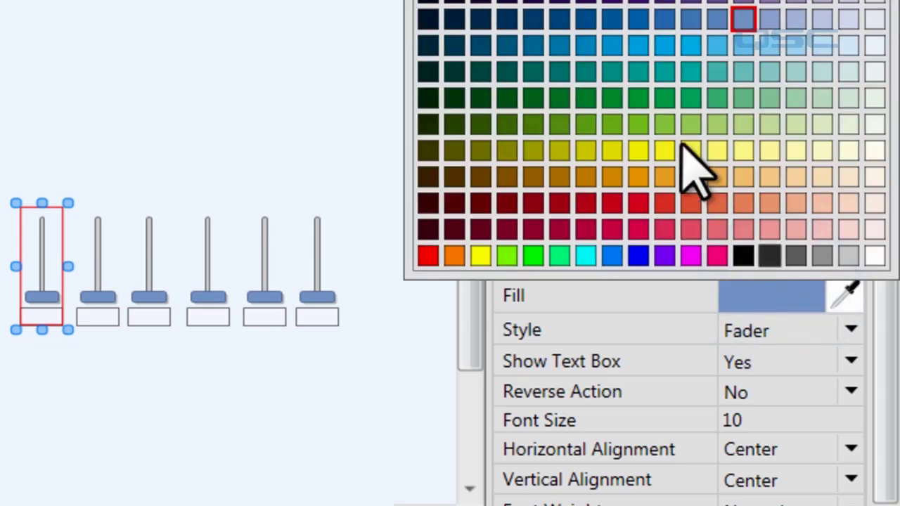
{"action": "left_click", "coordinate": [611, 20]}
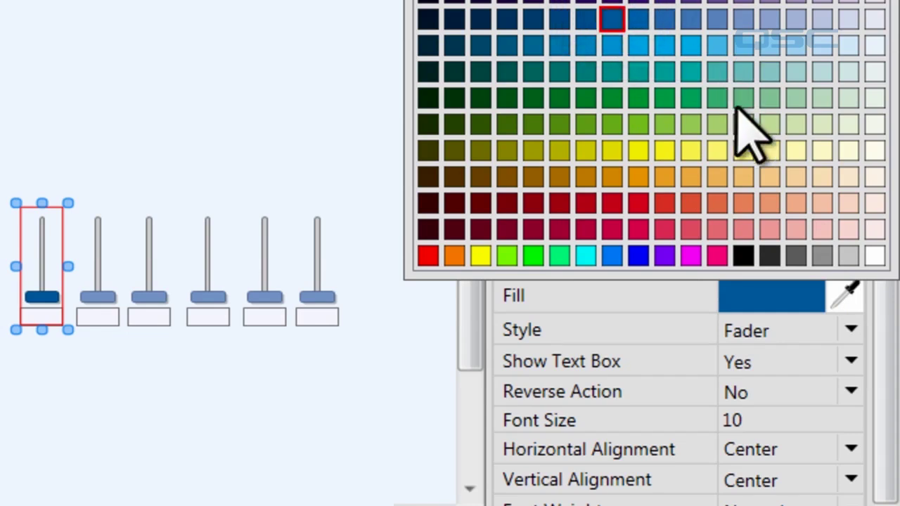
{"action": "left_click", "coordinate": [96, 289]}
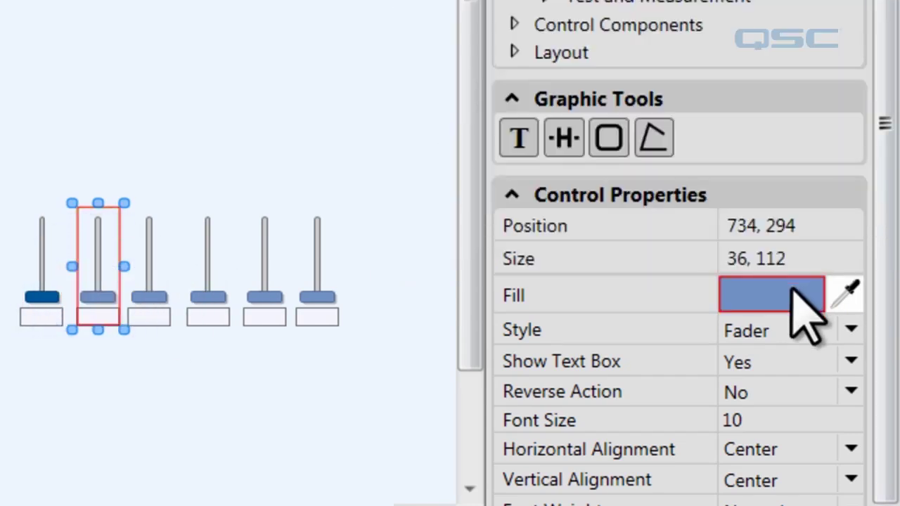
{"action": "left_click", "coordinate": [789, 294]}
{"action": "left_click", "coordinate": [715, 95]}
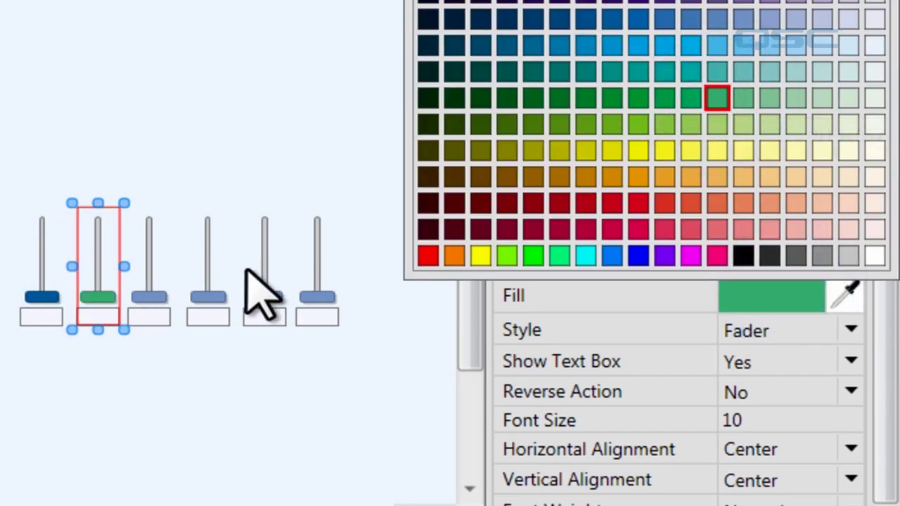
- Set the Fill colour of the third copied fader to light green and the fourth to brown
{"action": "left_click", "coordinate": [159, 279]}
{"action": "left_click", "coordinate": [777, 295]}
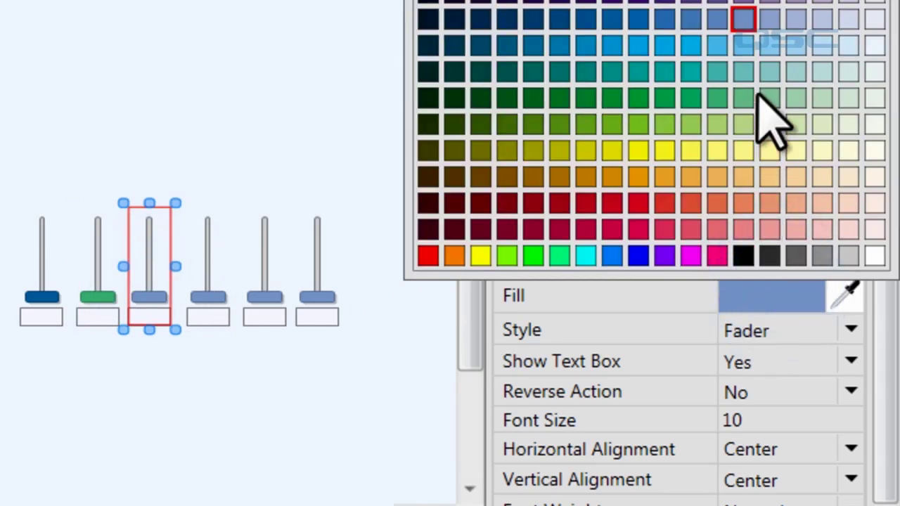
{"action": "left_click", "coordinate": [768, 96]}
{"action": "left_click", "coordinate": [208, 257]}
{"action": "left_click", "coordinate": [799, 294]}
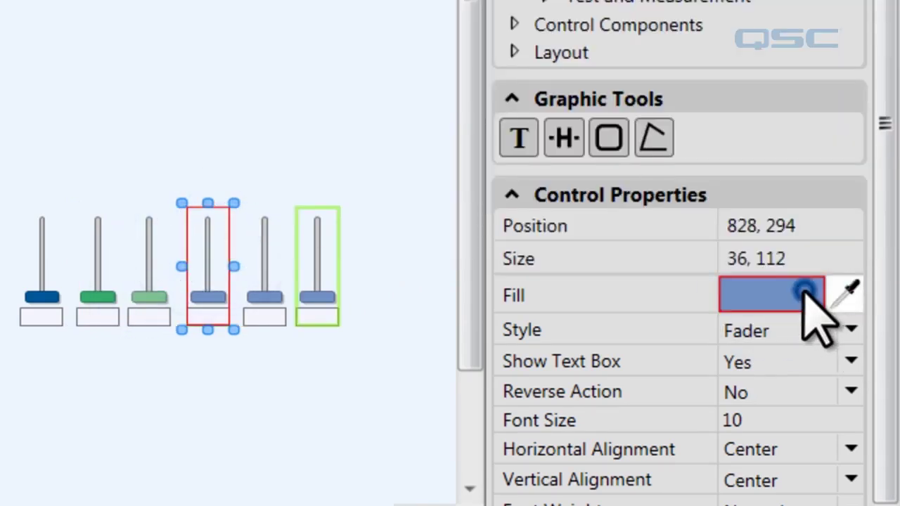
{"action": "left_click", "coordinate": [533, 176]}
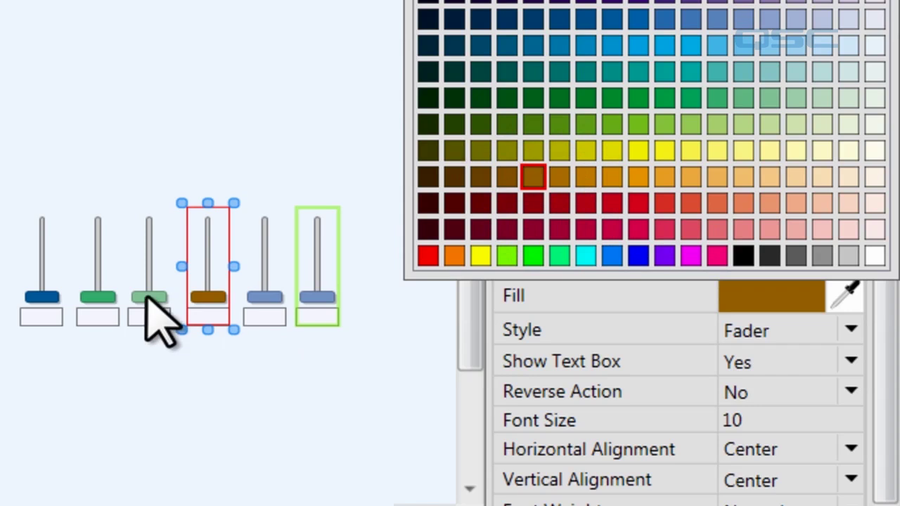
{"action": "left_click", "coordinate": [99, 272]}
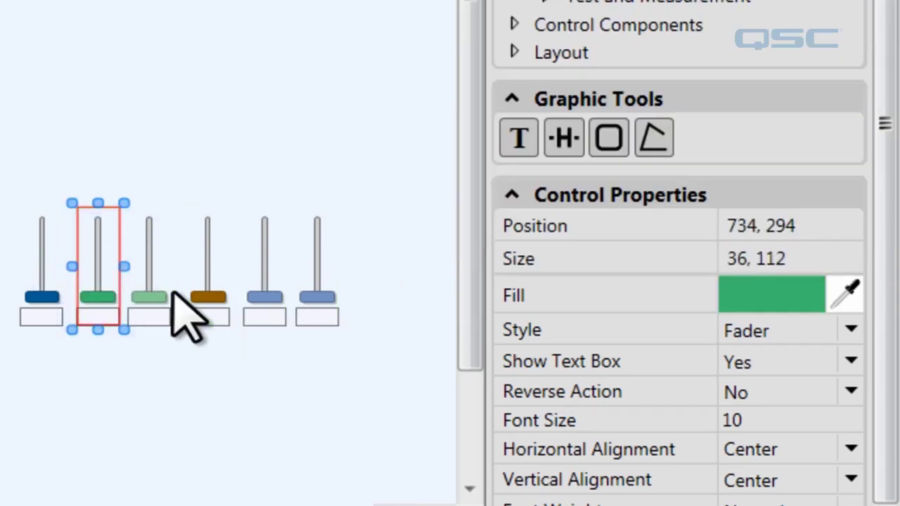
- Change the green fader's style to Knob, the light green to Text Field, the brown to Button
{"action": "left_click", "coordinate": [840, 330]}
{"action": "left_click", "coordinate": [799, 426]}
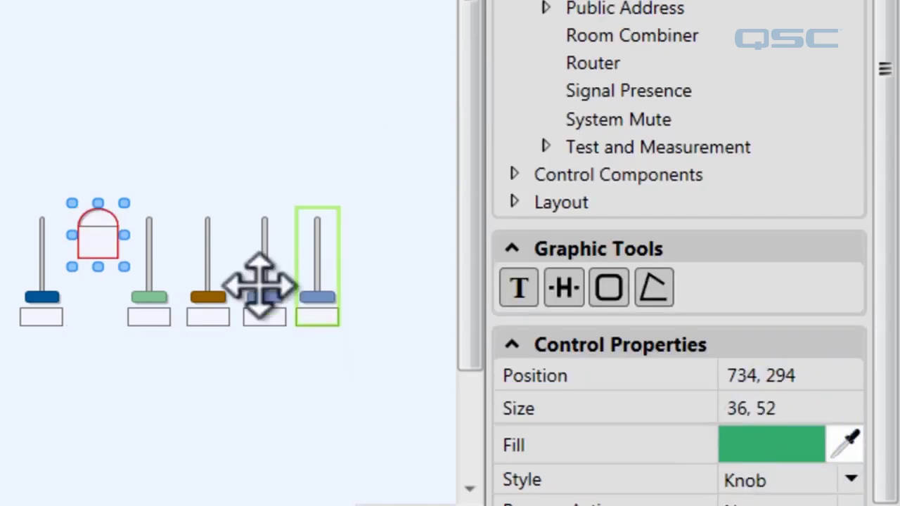
{"action": "left_click", "coordinate": [158, 284]}
{"action": "left_click", "coordinate": [847, 479]}
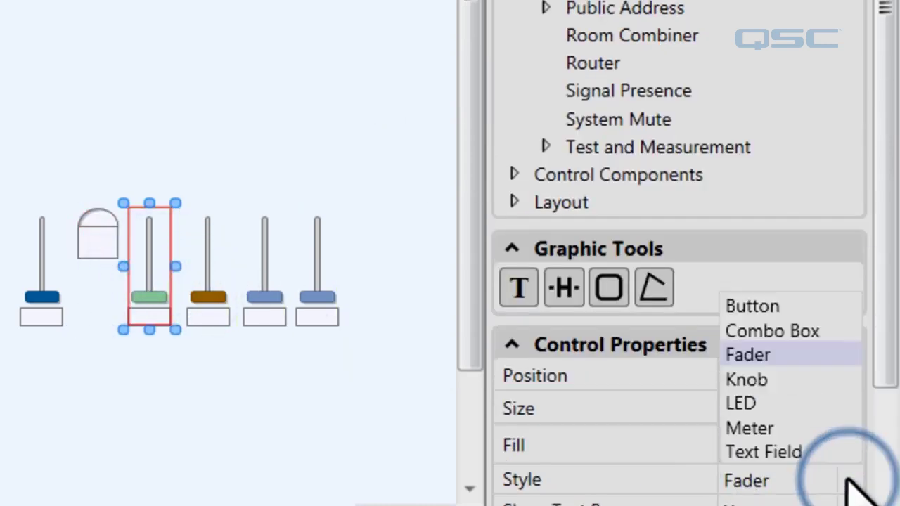
{"action": "left_click", "coordinate": [808, 453]}
{"action": "left_click", "coordinate": [214, 278]}
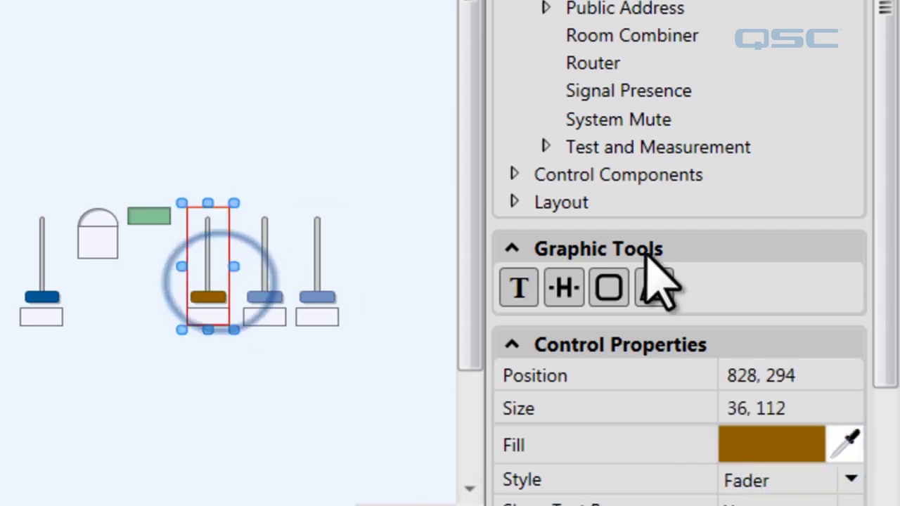
{"action": "left_click", "coordinate": [851, 481]}
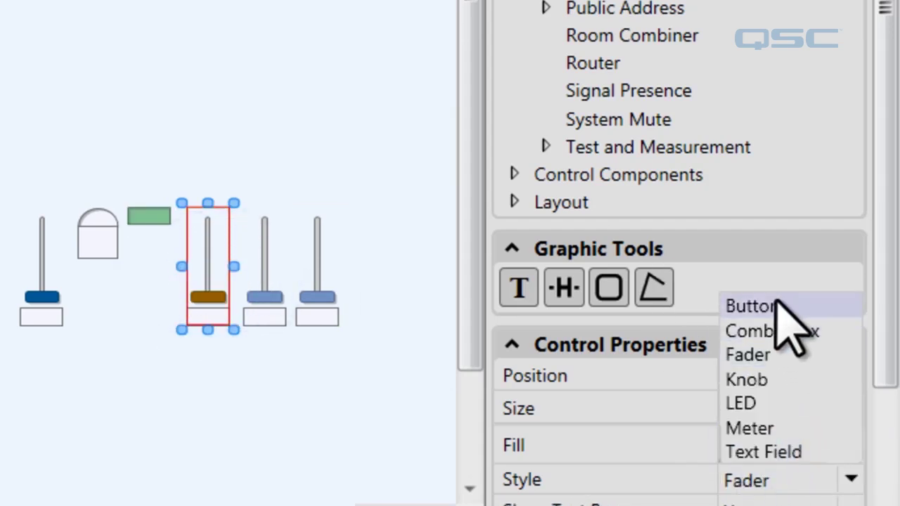
{"action": "left_click", "coordinate": [777, 302]}
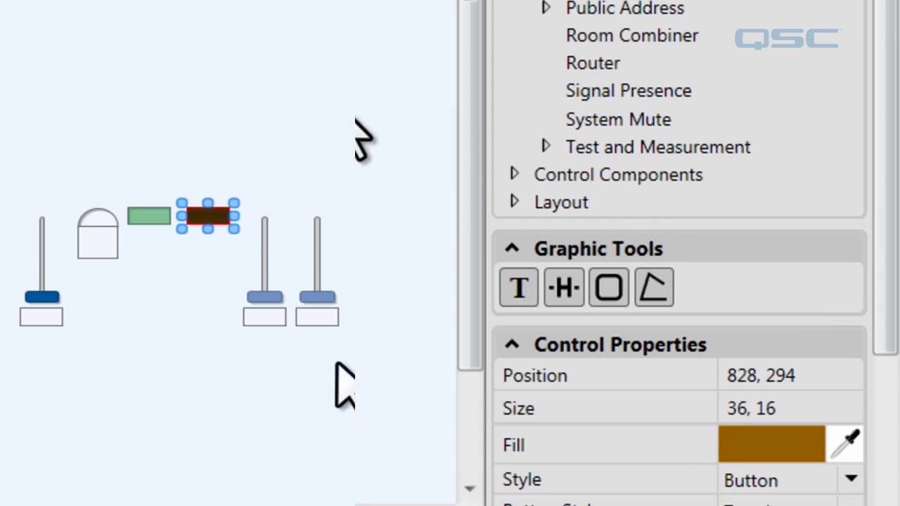
- Change the fifth fader's style to LED and the last fader's style to Meter
{"action": "left_click", "coordinate": [267, 291]}
{"action": "left_click", "coordinate": [850, 480]}
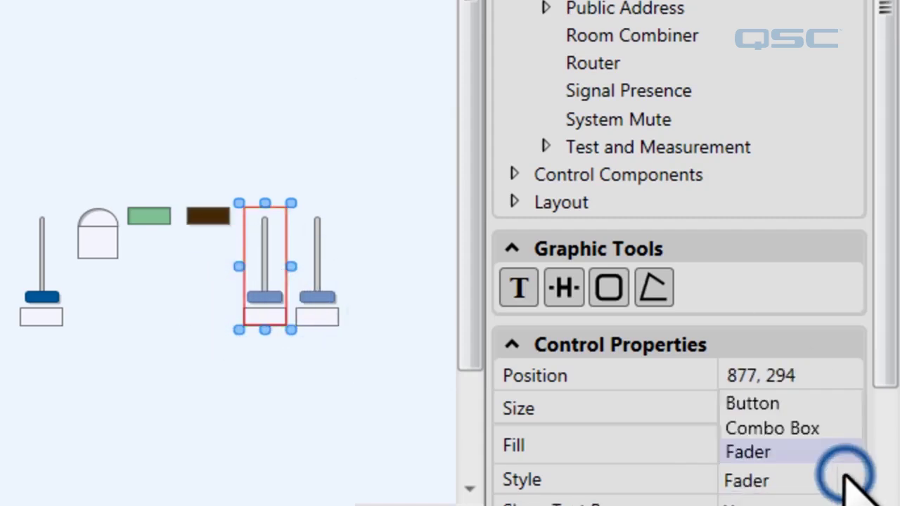
{"action": "left_click", "coordinate": [782, 401]}
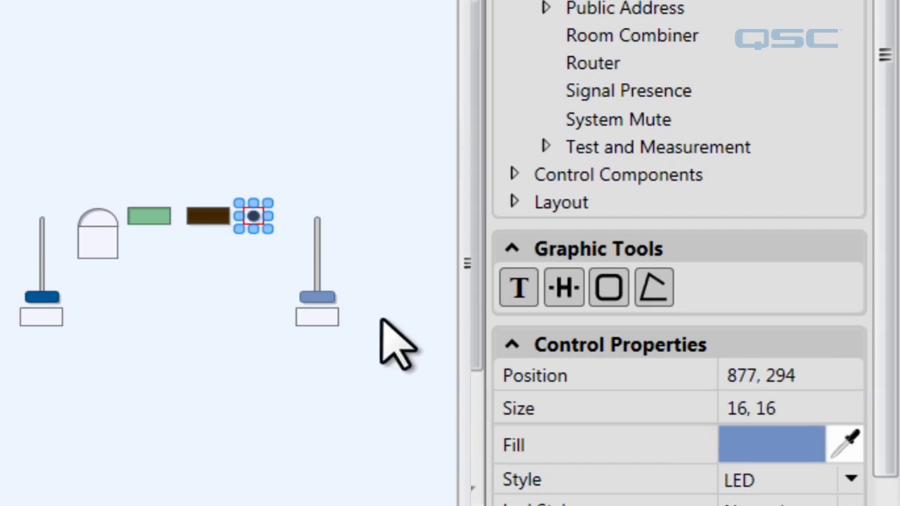
{"action": "left_click", "coordinate": [325, 289]}
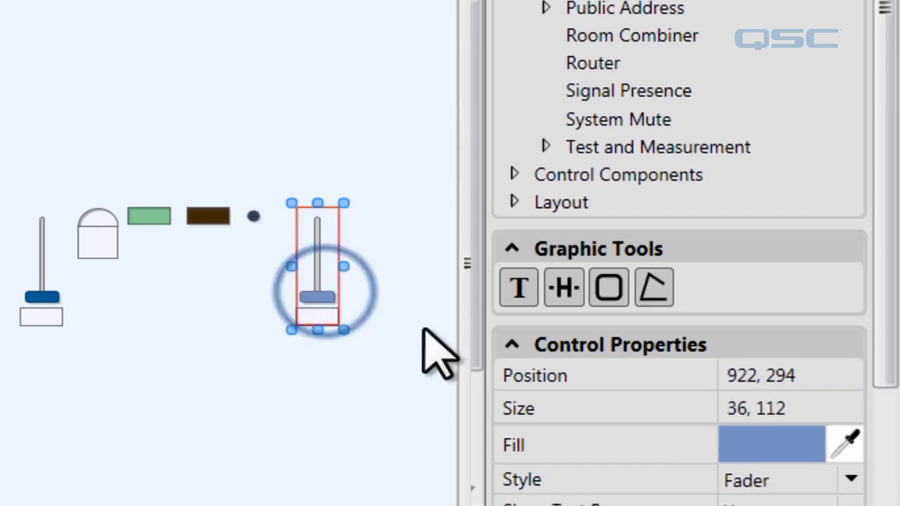
{"action": "left_click", "coordinate": [843, 477]}
{"action": "left_click", "coordinate": [814, 426]}
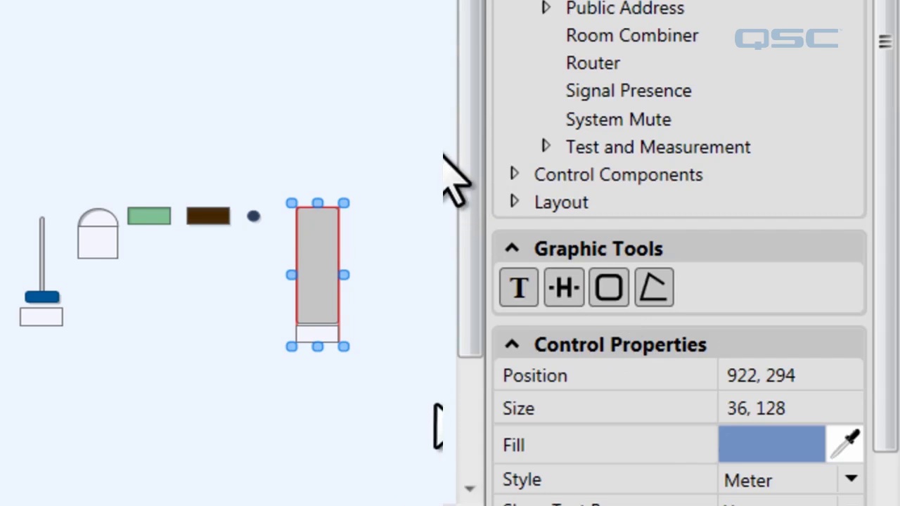
- Enlarge the meter and stretch the brown button down to 136 tall
{"action": "left_click_drag", "start_coordinate": [344, 203], "coordinate": [428, 240]}
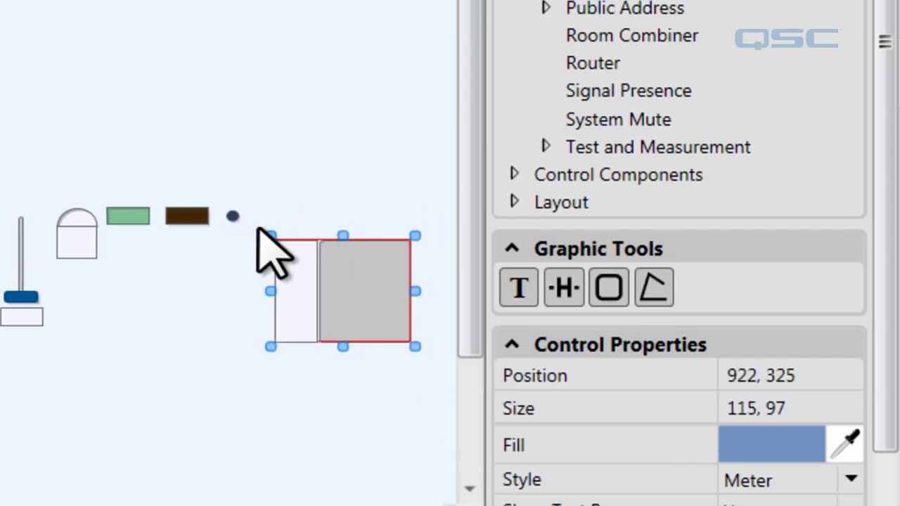
{"action": "left_click_drag", "start_coordinate": [270, 235], "coordinate": [290, 197]}
{"action": "left_click", "coordinate": [199, 214]}
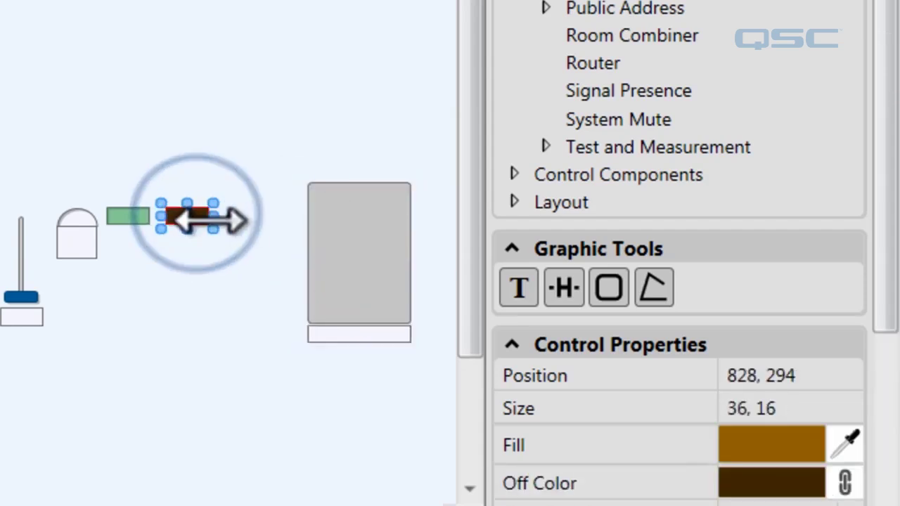
{"action": "left_click_drag", "start_coordinate": [213, 229], "coordinate": [213, 355]}
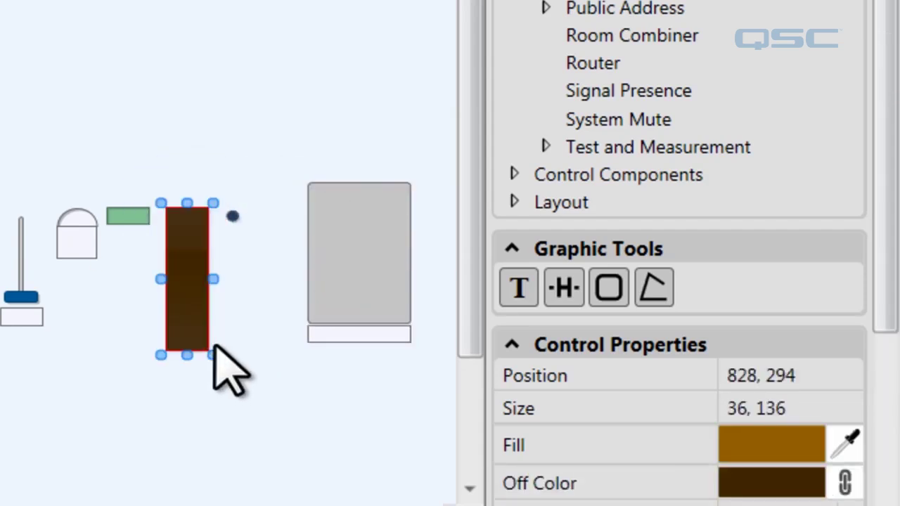
- Give the brown button a Margin of 10 and a CornerRadius of 15
{"action": "scroll", "coordinate": [887, 297], "scroll_direction": "down", "scroll_amount": 3}
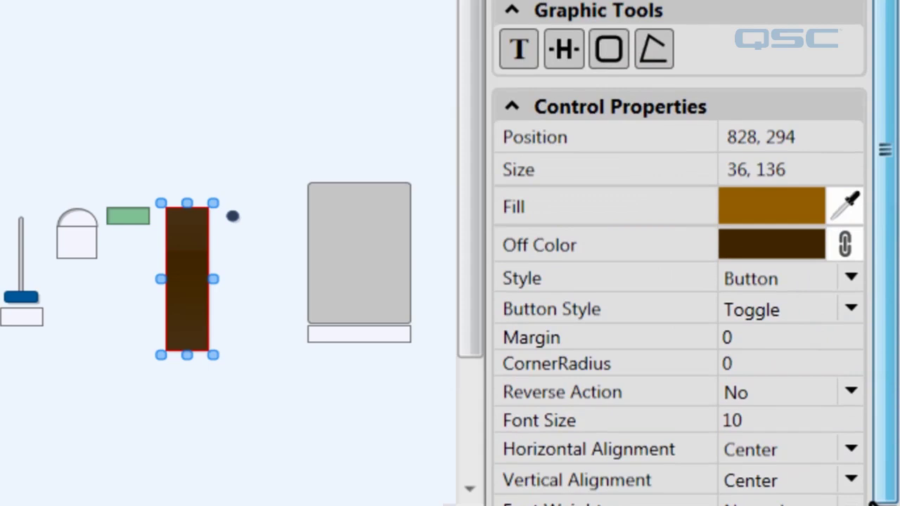
{"action": "left_click", "coordinate": [765, 341]}
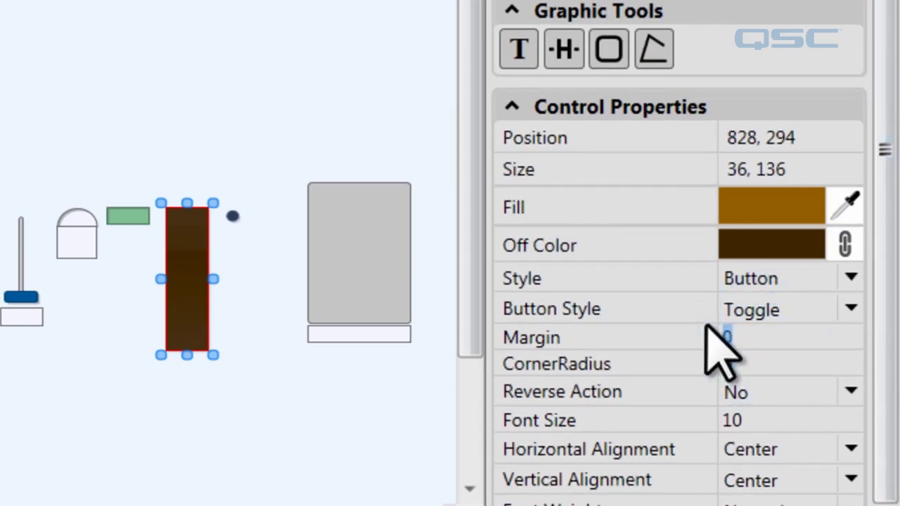
{"action": "key", "text": "Return"}
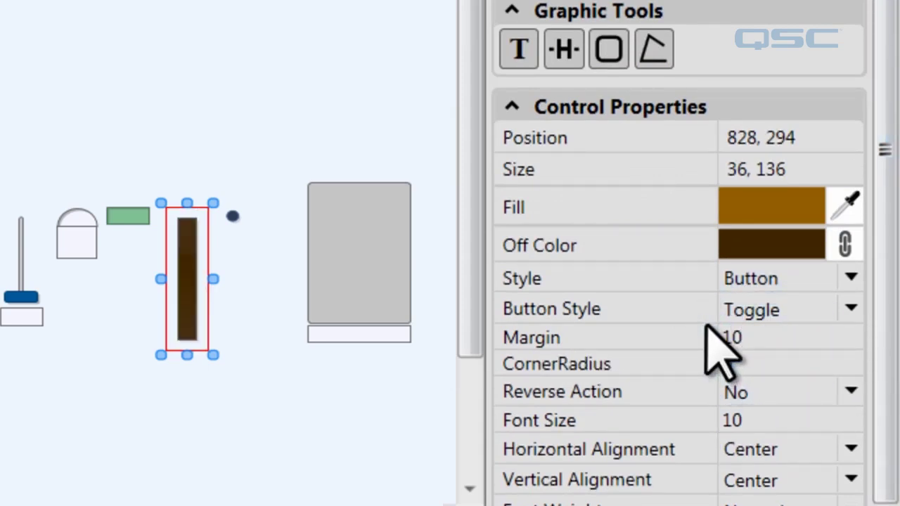
{"action": "left_click", "coordinate": [749, 361]}
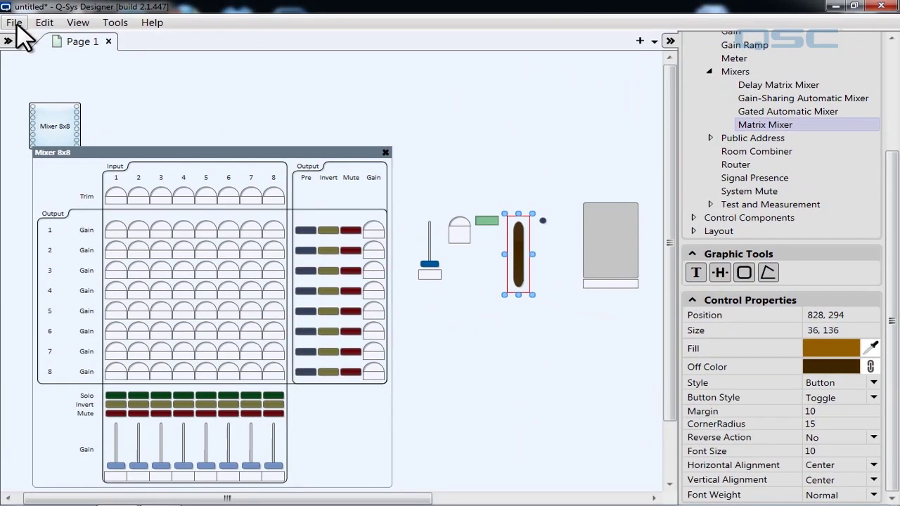
{"action": "left_click", "coordinate": [14, 22]}
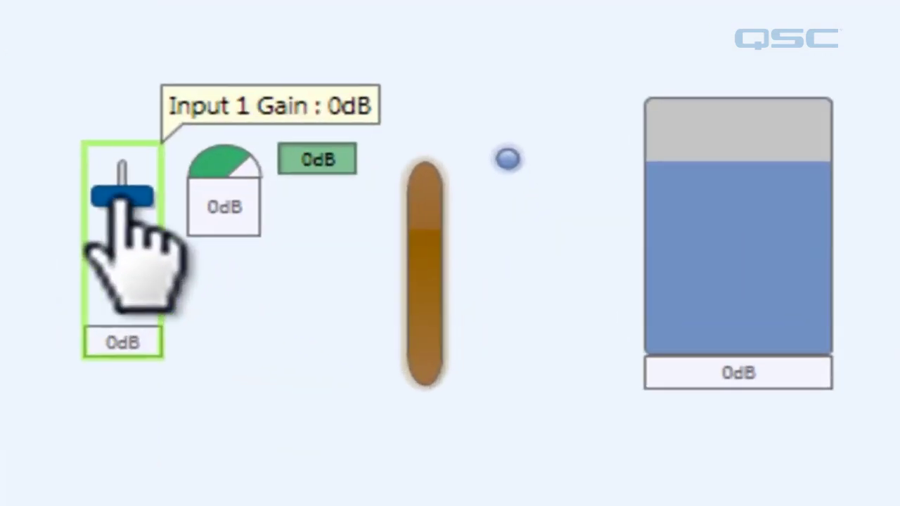
- In emulation, move the Input 1 Gain fader and turn the gain knob to test them
{"action": "left_click_drag", "start_coordinate": [430, 255], "coordinate": [429, 261]}
{"action": "mouse_move", "coordinate": [121, 218]}
{"action": "left_mouse_down"}
{"action": "mouse_move", "coordinate": [105, 289]}
{"action": "mouse_move", "coordinate": [131, 191]}
{"action": "mouse_move", "coordinate": [137, 232]}
{"action": "mouse_move", "coordinate": [118, 309]}
{"action": "mouse_move", "coordinate": [131, 201]}
{"action": "mouse_move", "coordinate": [121, 271]}
{"action": "mouse_move", "coordinate": [121, 211]}
{"action": "left_mouse_up"}
{"action": "left_click_drag", "start_coordinate": [237, 176], "coordinate": [207, 178]}
- Toggle the gain button between -100dB and 10.0dB, then sweep the fader, ending at -10.7dB
{"action": "left_click", "coordinate": [419, 284]}
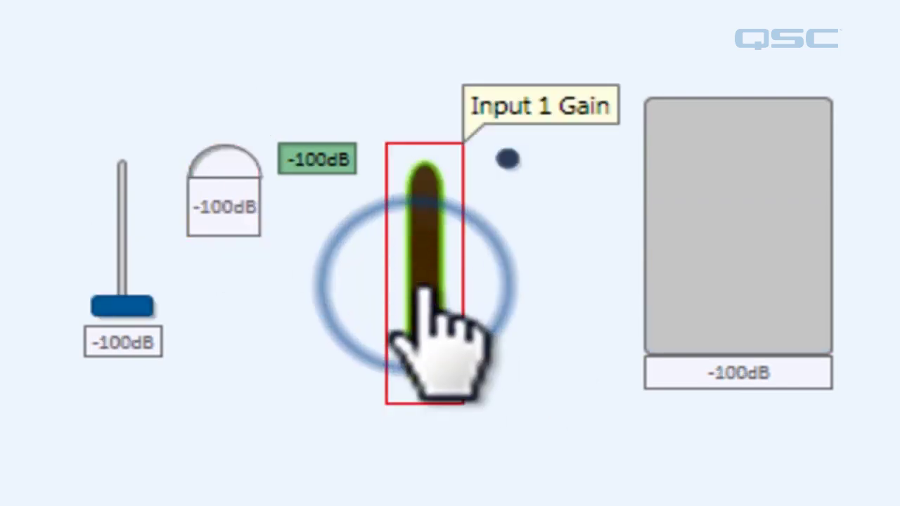
{"action": "left_click", "coordinate": [419, 284]}
{"action": "left_click", "coordinate": [420, 284]}
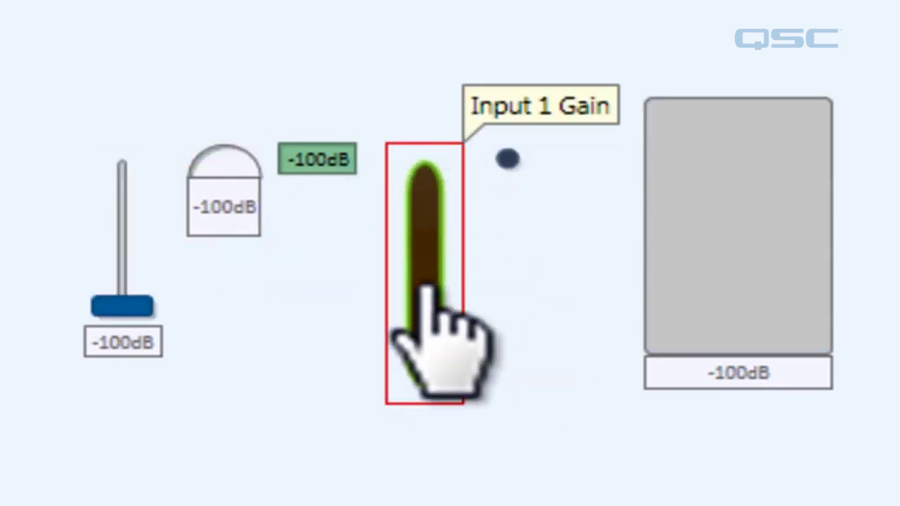
{"action": "left_click", "coordinate": [422, 286]}
{"action": "left_click", "coordinate": [423, 287]}
{"action": "left_click", "coordinate": [425, 287]}
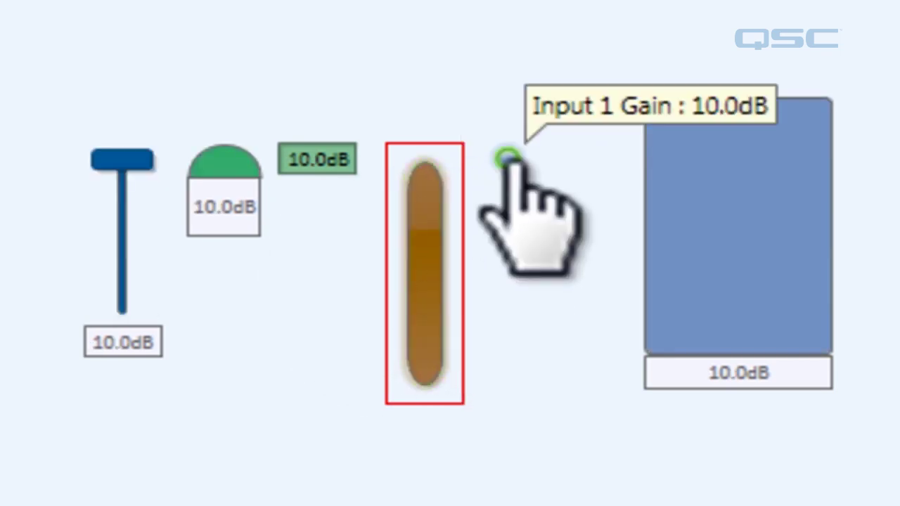
{"action": "left_click", "coordinate": [421, 294]}
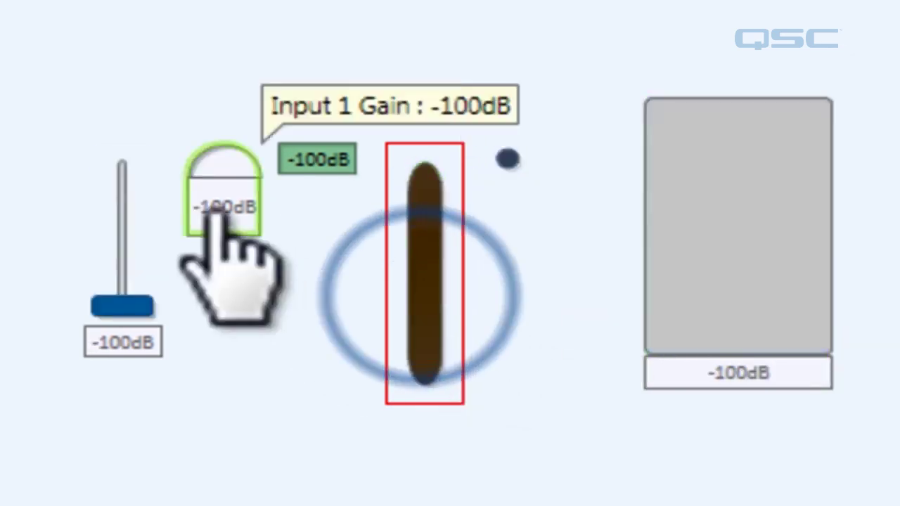
{"action": "left_click_drag", "start_coordinate": [119, 301], "coordinate": [130, 338]}
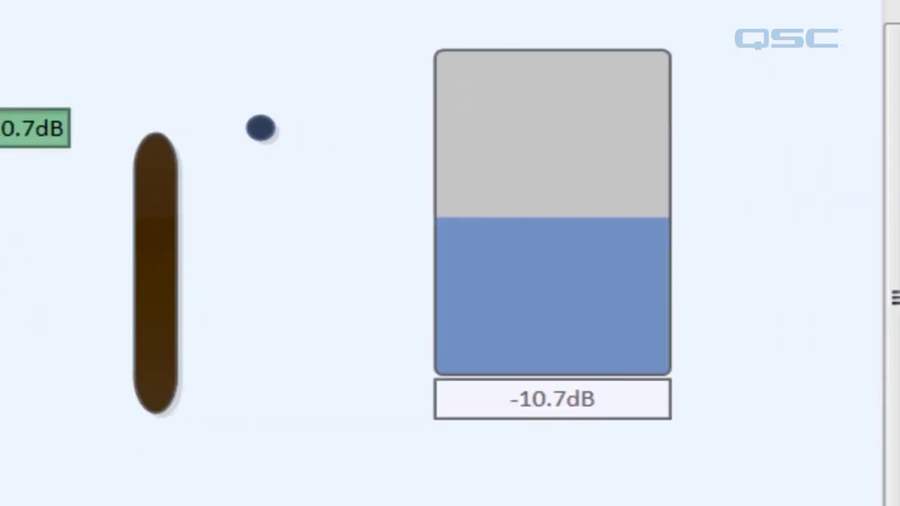
{"action": "left_click", "coordinate": [597, 293]}
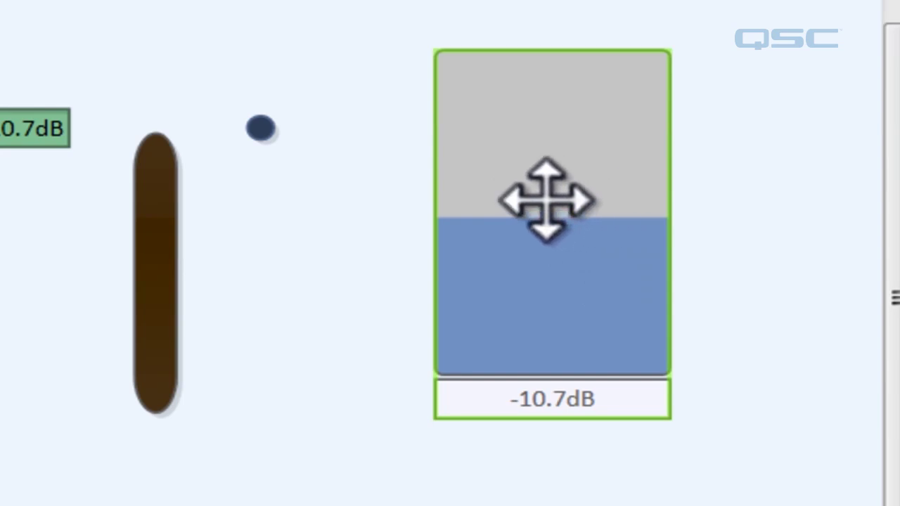
- Ctrl-drag the meter onto the brown control and apply Transfer Control Style
{"action": "left_click", "coordinate": [563, 240]}
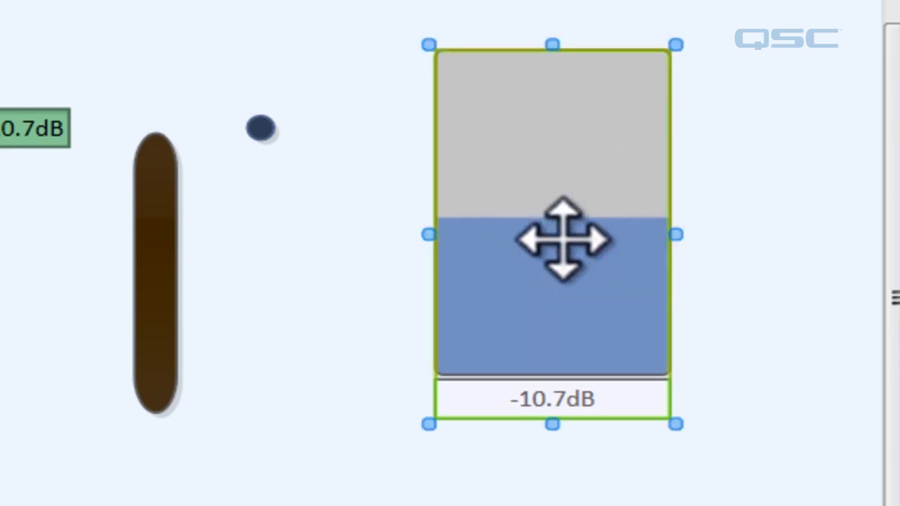
{"action": "left_click_drag", "start_coordinate": [553, 243], "coordinate": [162, 248]}
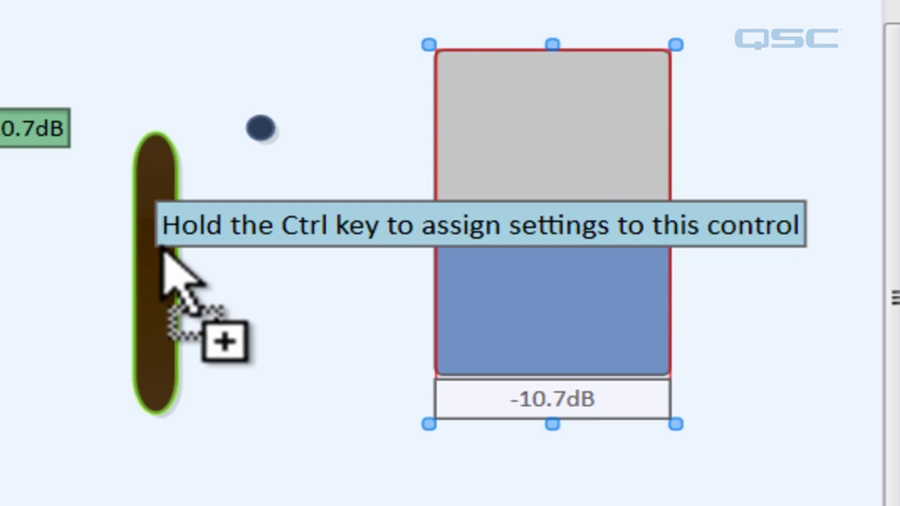
{"action": "key", "text": "ctrl"}
{"action": "left_click_drag", "start_coordinate": [163, 248], "coordinate": [161, 246]}
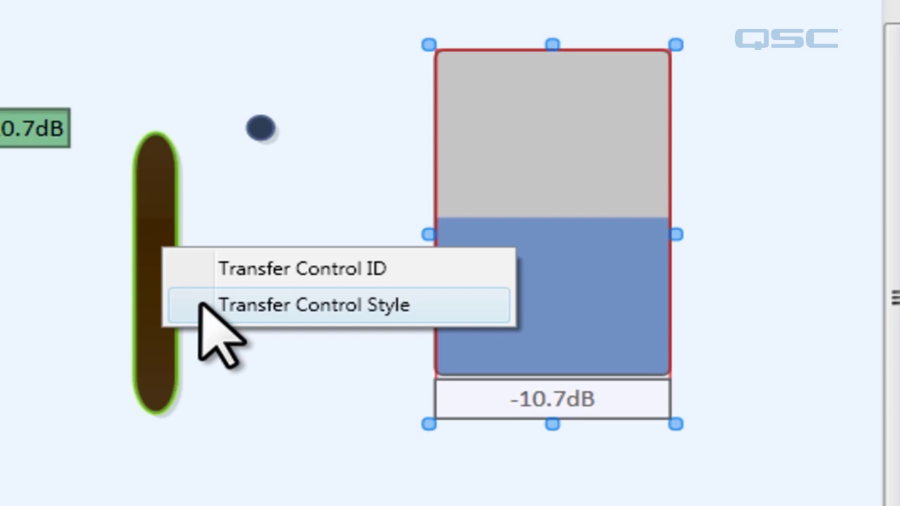
{"action": "left_click", "coordinate": [281, 305]}
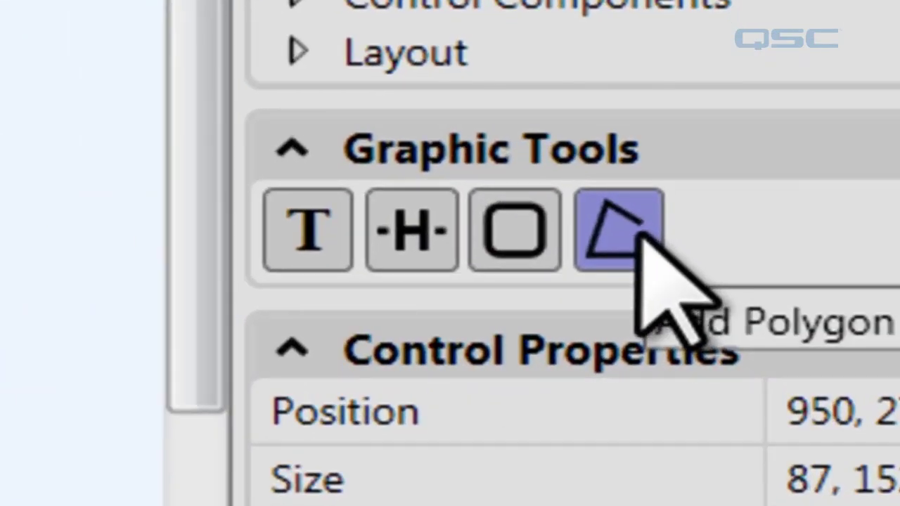
- With the Add Polygon tool, click out a star's vertices above the meters, closing at the start point
{"action": "left_click", "coordinate": [636, 229]}
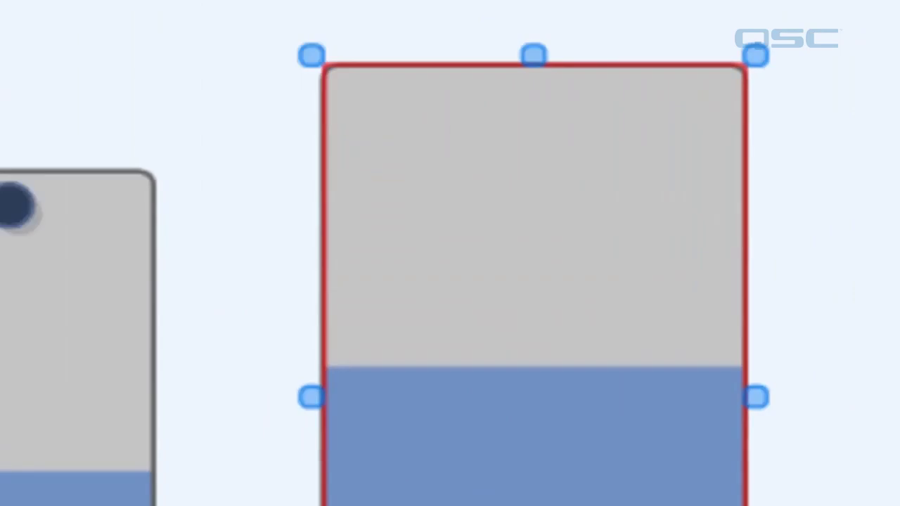
{"action": "left_click", "coordinate": [246, 205]}
{"action": "left_click", "coordinate": [155, 241]}
{"action": "left_click", "coordinate": [161, 203]}
{"action": "left_click", "coordinate": [385, 232]}
{"action": "left_click", "coordinate": [340, 81]}
{"action": "left_click", "coordinate": [427, 245]}
{"action": "left_click", "coordinate": [515, 81]}
{"action": "left_click", "coordinate": [477, 245]}
{"action": "left_click", "coordinate": [761, 81]}
{"action": "left_click", "coordinate": [577, 280]}
{"action": "left_click", "coordinate": [898, 283]}
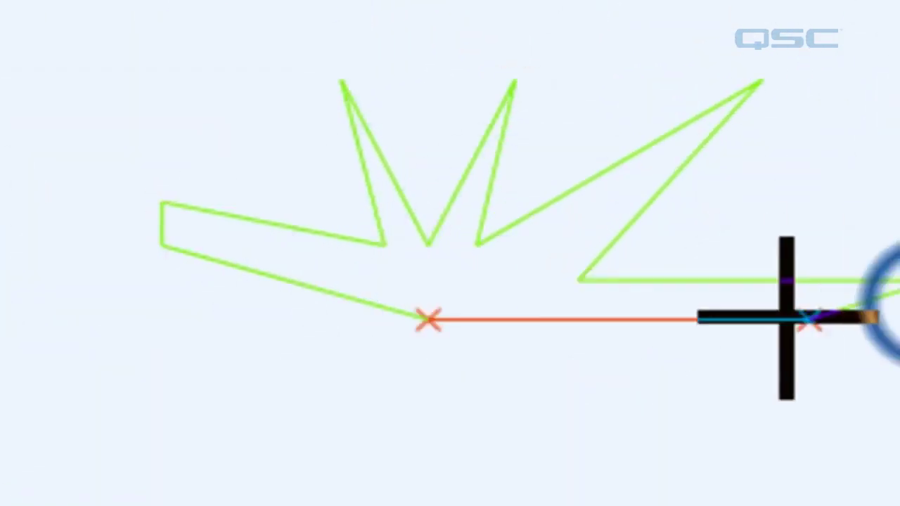
{"action": "left_click", "coordinate": [524, 318]}
{"action": "left_click", "coordinate": [616, 486]}
{"action": "left_click", "coordinate": [519, 352]}
{"action": "left_click", "coordinate": [340, 486]}
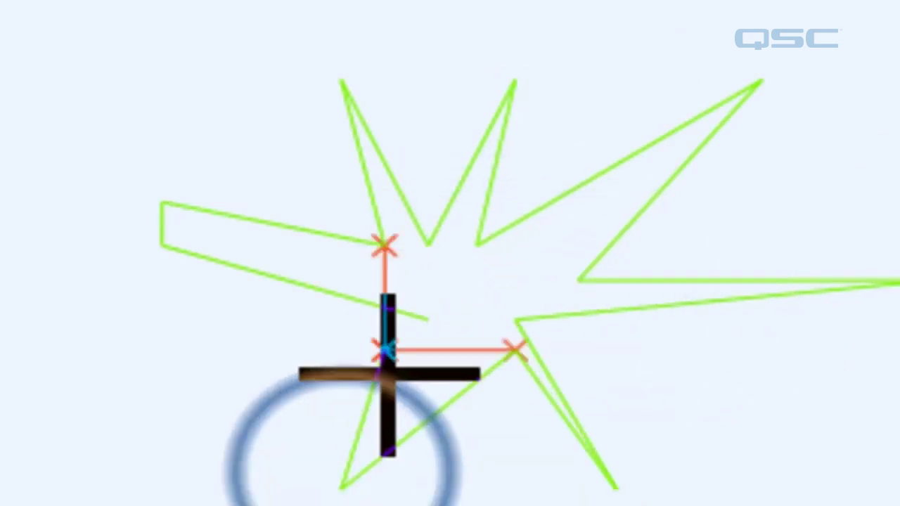
{"action": "left_click", "coordinate": [429, 320]}
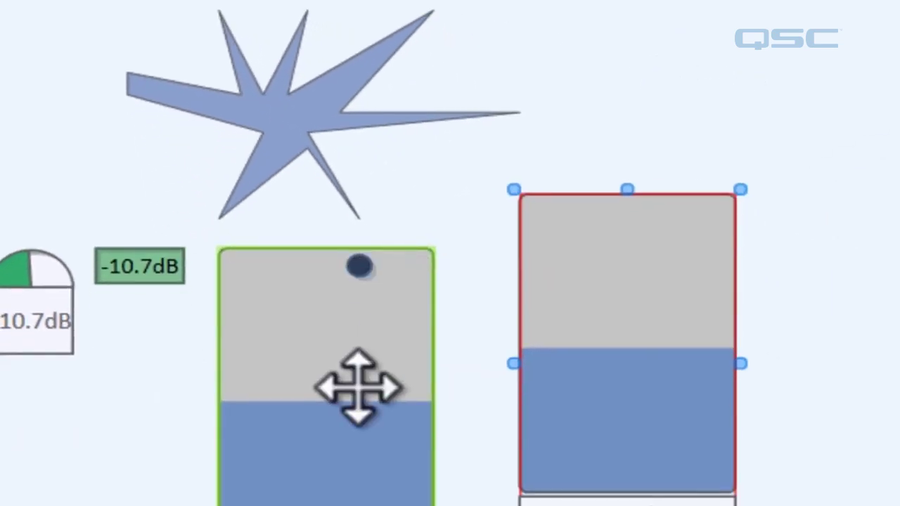
{"action": "left_click", "coordinate": [354, 385]}
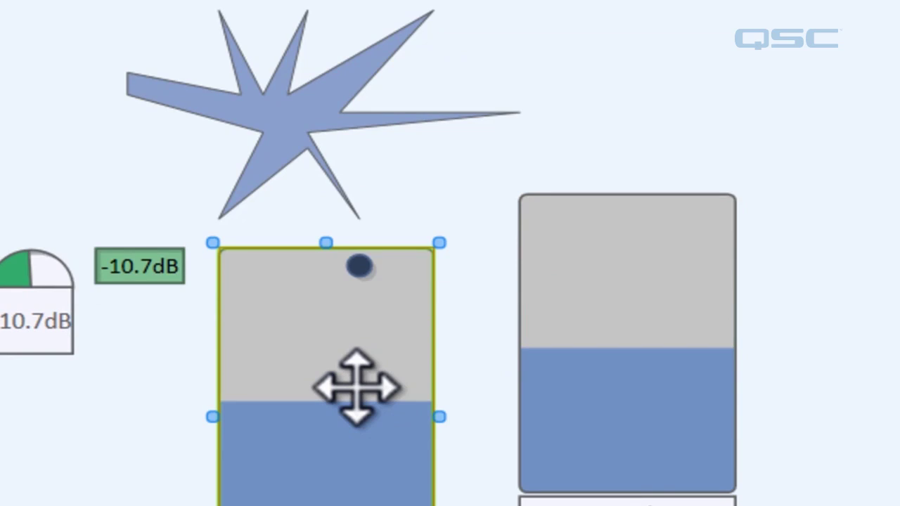
- Ctrl-drag the meter onto the star to tie it to Input 1 Gain, test in emulation, then copy it
{"action": "left_click_drag", "start_coordinate": [355, 385], "coordinate": [296, 110]}
{"action": "key", "text": "ctrl"}
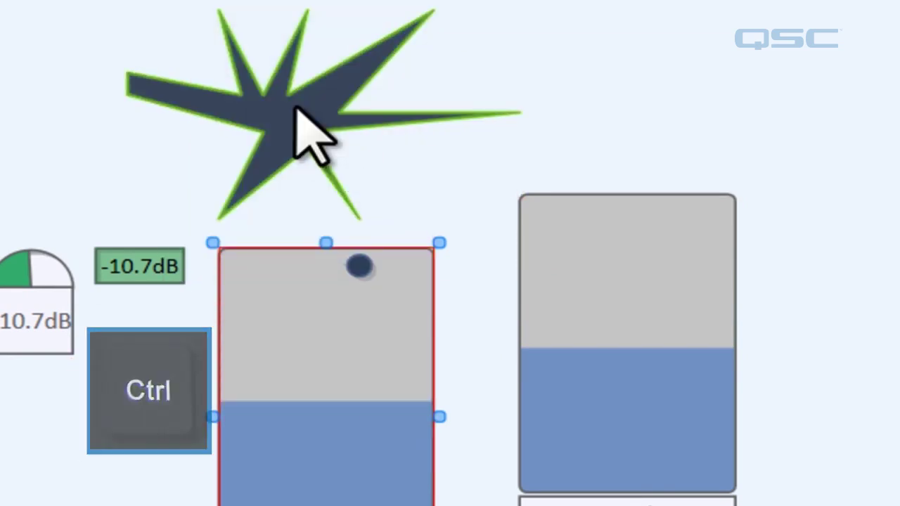
{"action": "key", "text": "F6"}
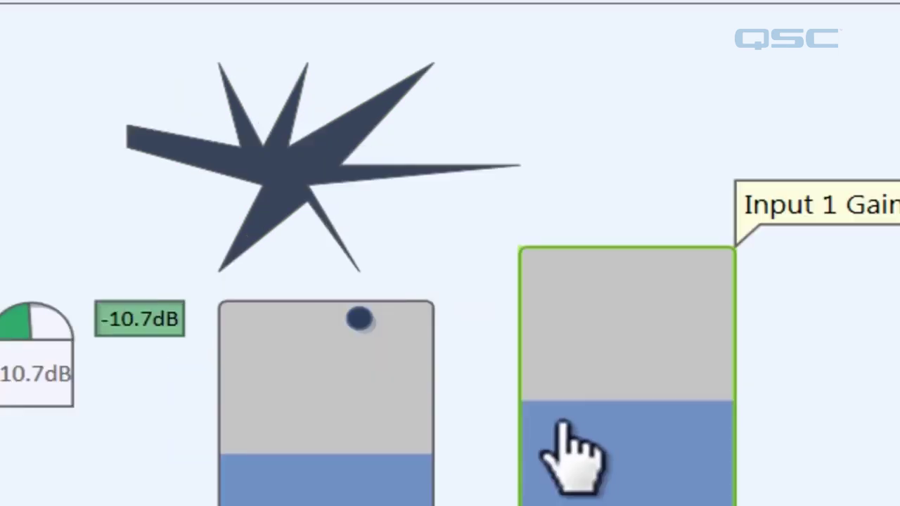
{"action": "left_click_drag", "start_coordinate": [1, 401], "coordinate": [2, 350]}
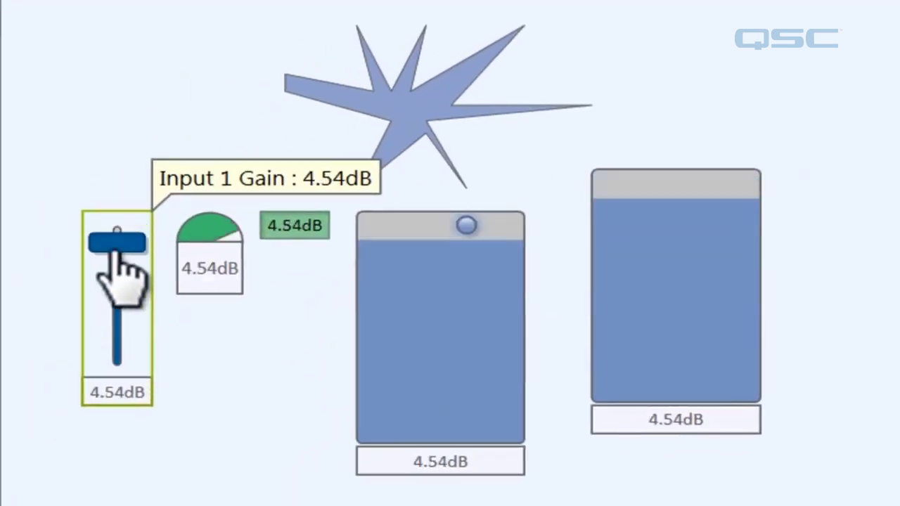
{"action": "left_click_drag", "start_coordinate": [117, 250], "coordinate": [116, 225]}
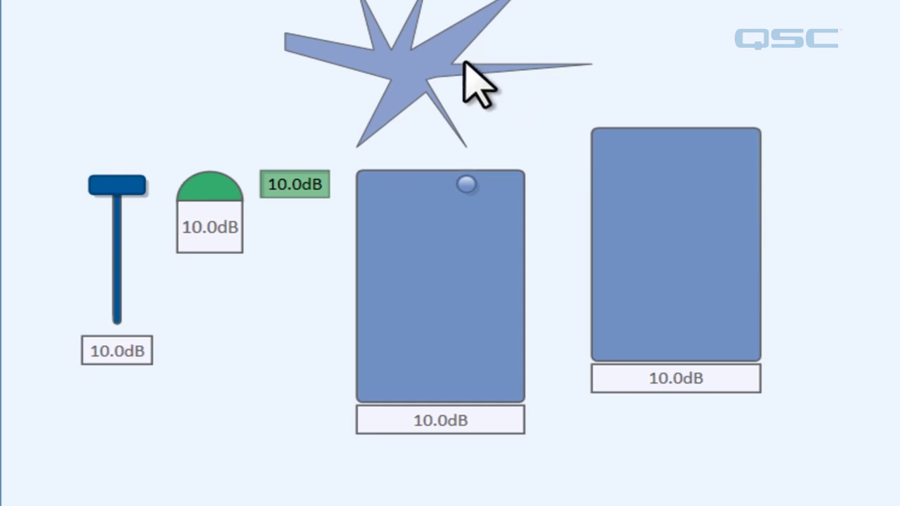
{"action": "key", "text": "ctrl+c"}
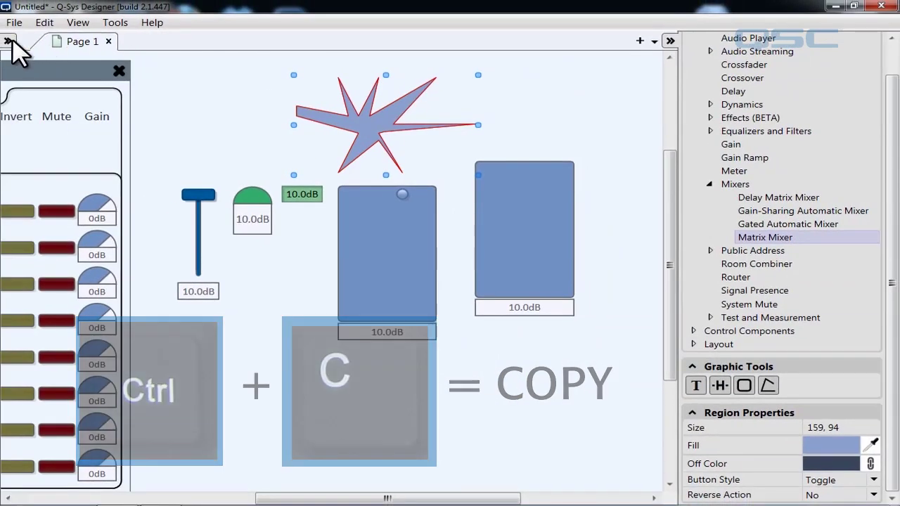
- Open Interface 1 > Page 1 under User Control Interfaces and paste the star near the centre
{"action": "left_click", "coordinate": [8, 41]}
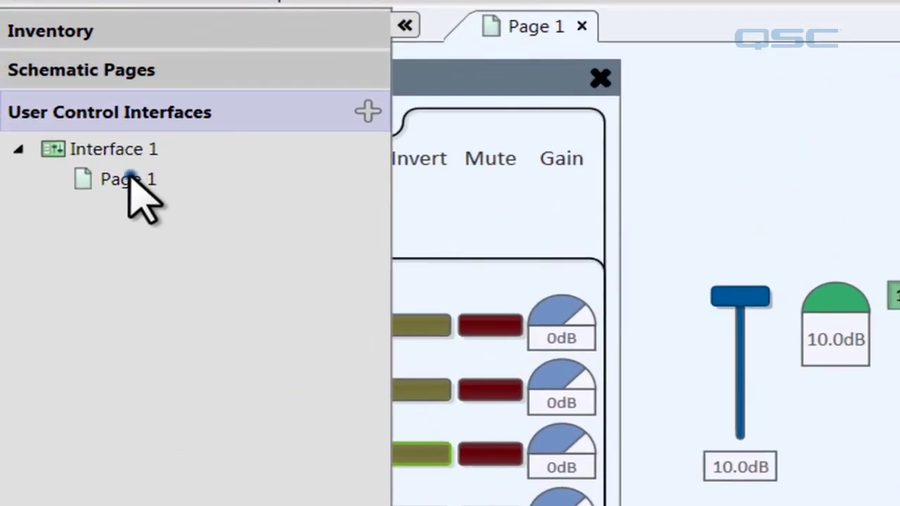
{"action": "double_click", "coordinate": [129, 180]}
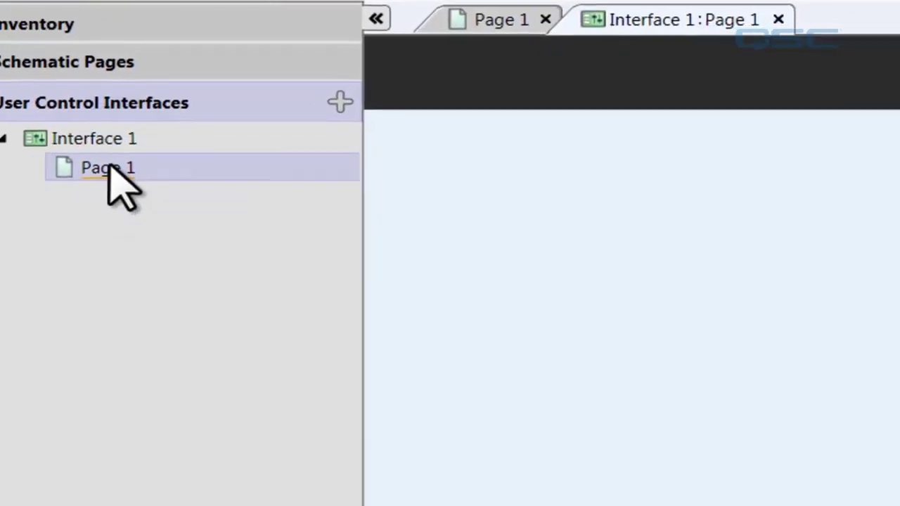
{"action": "left_click", "coordinate": [773, 351]}
{"action": "key", "text": "ctrl+v"}
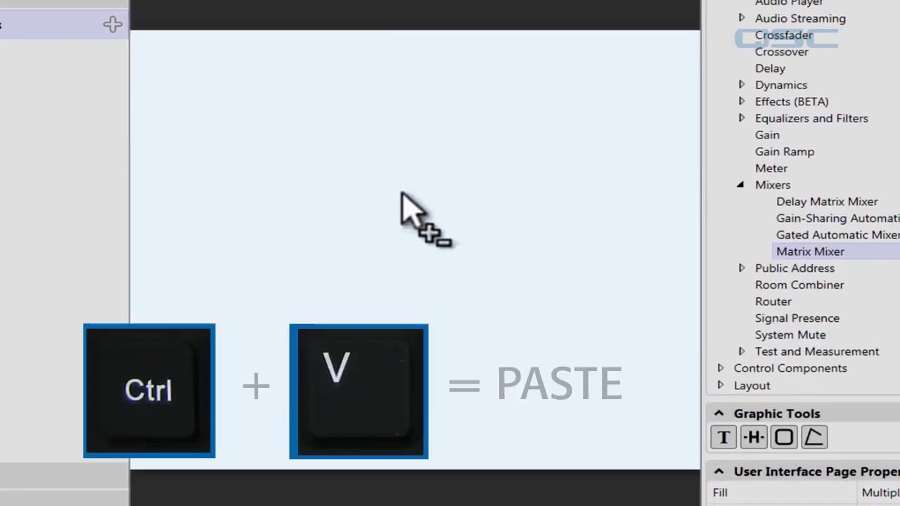
{"action": "left_click", "coordinate": [401, 194]}
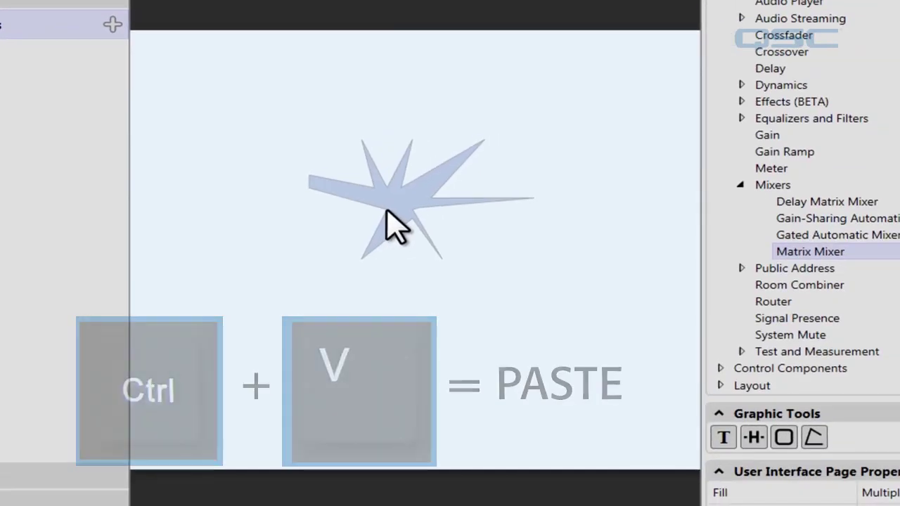
{"action": "left_click", "coordinate": [381, 218]}
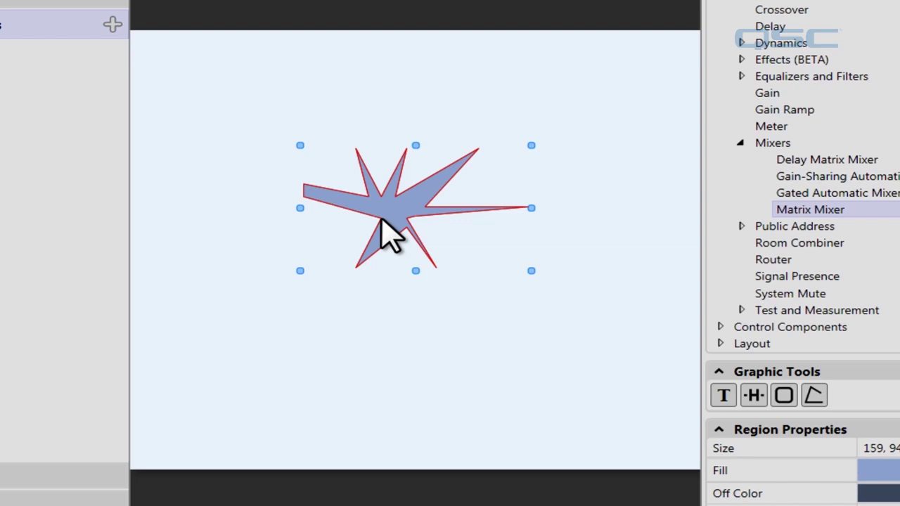